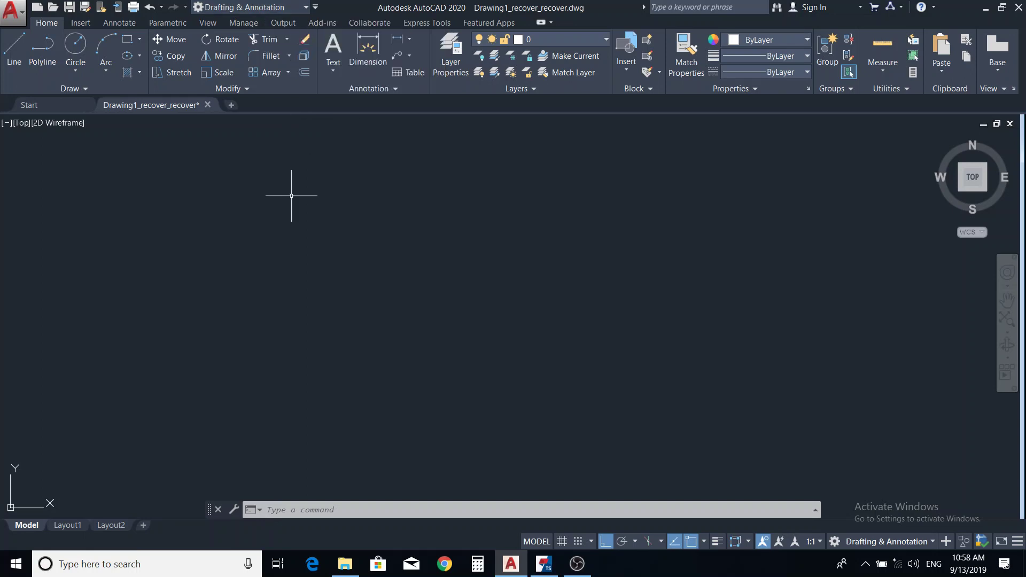
Step: Switch the workspace to 3D Basics from the Quick Access Toolbar workspace list
{"action": "left_click", "coordinate": [306, 7]}
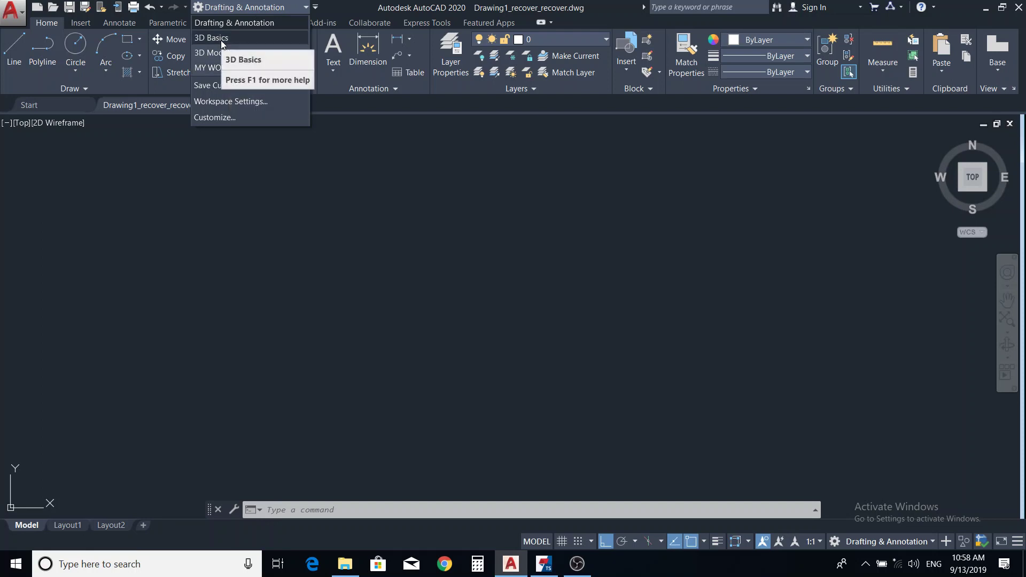
{"action": "left_click", "coordinate": [221, 42]}
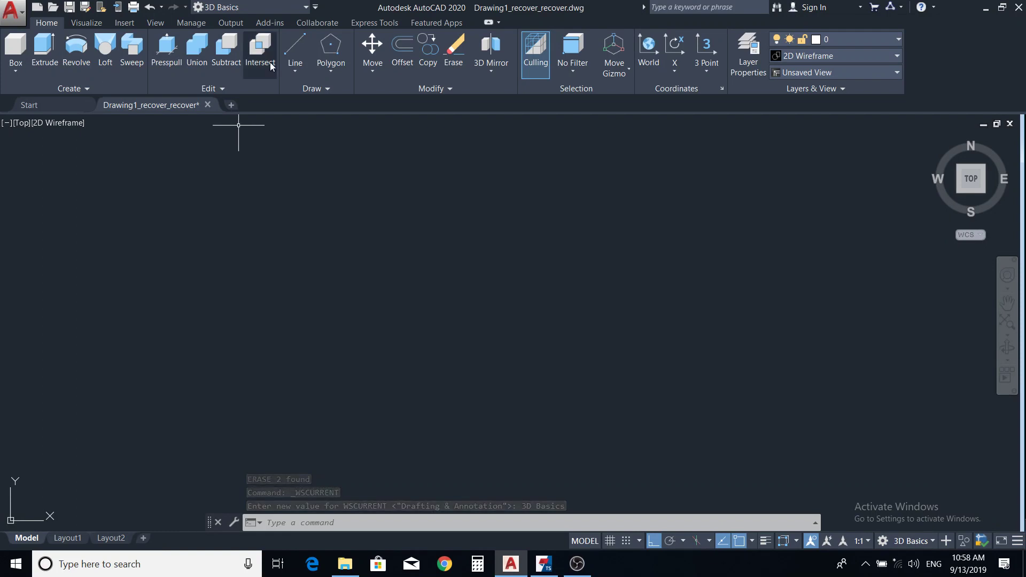
Step: Switch to the 3D Modeling workspace, then back to Drafting & Annotation
{"action": "left_click", "coordinate": [306, 7]}
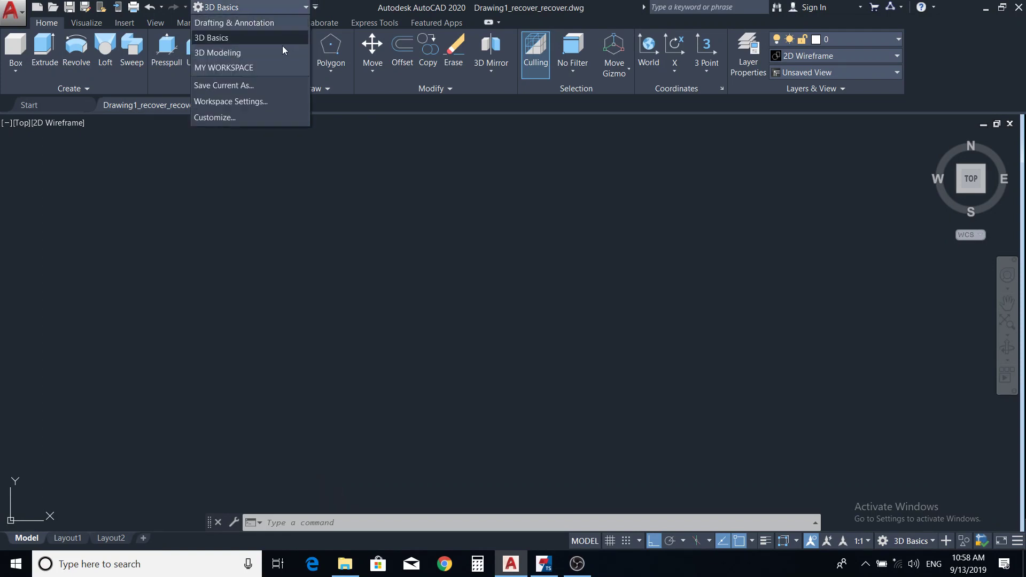
{"action": "left_click", "coordinate": [277, 52]}
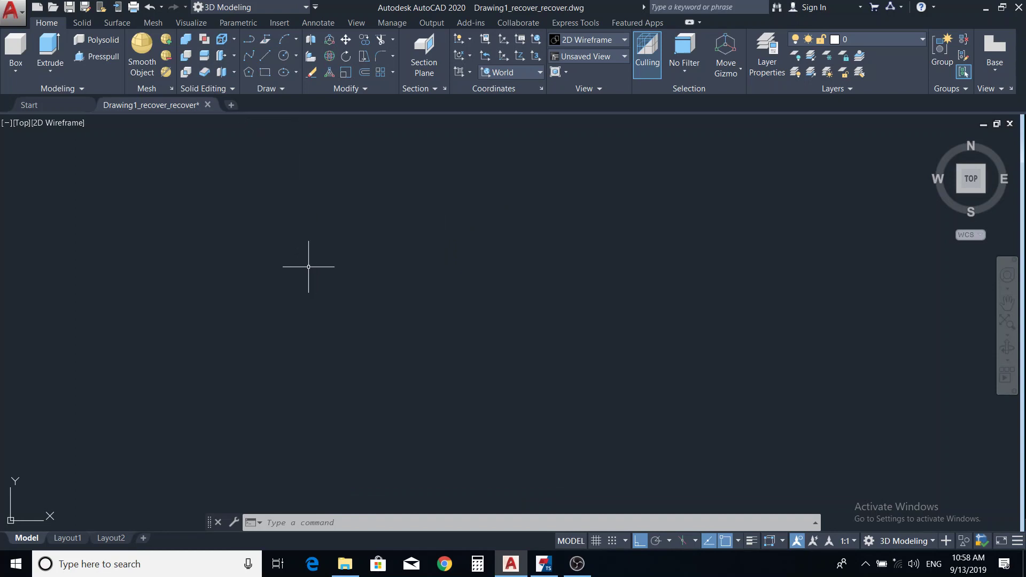
{"action": "left_click", "coordinate": [306, 8]}
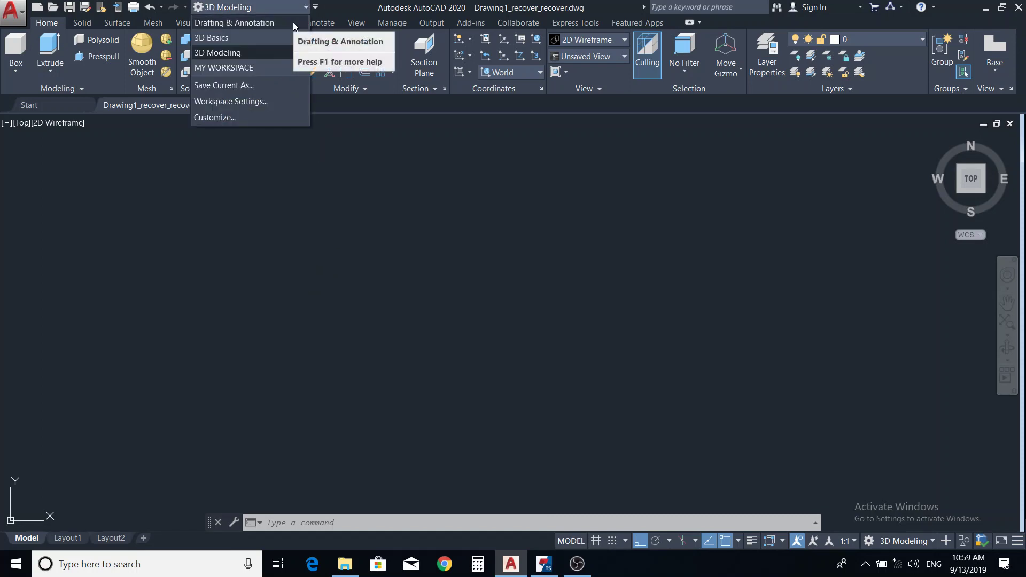
{"action": "left_click", "coordinate": [293, 22]}
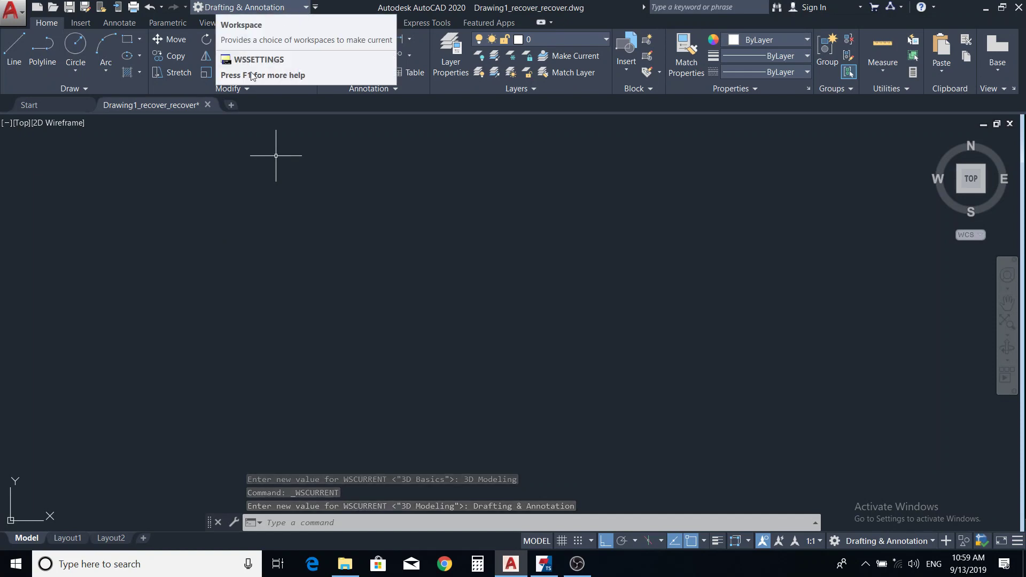
{"action": "left_click", "coordinate": [316, 8]}
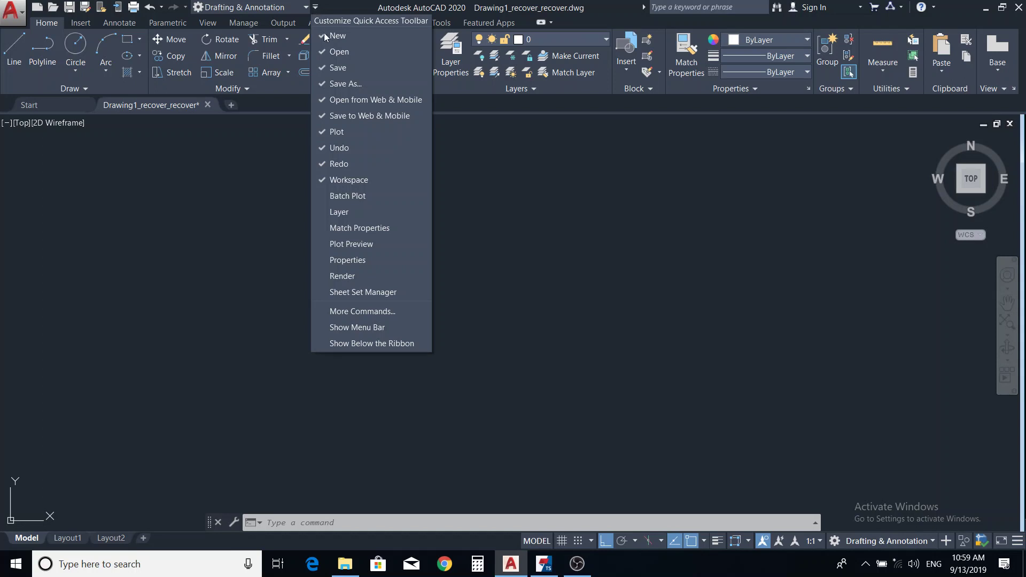
{"action": "left_click", "coordinate": [369, 180]}
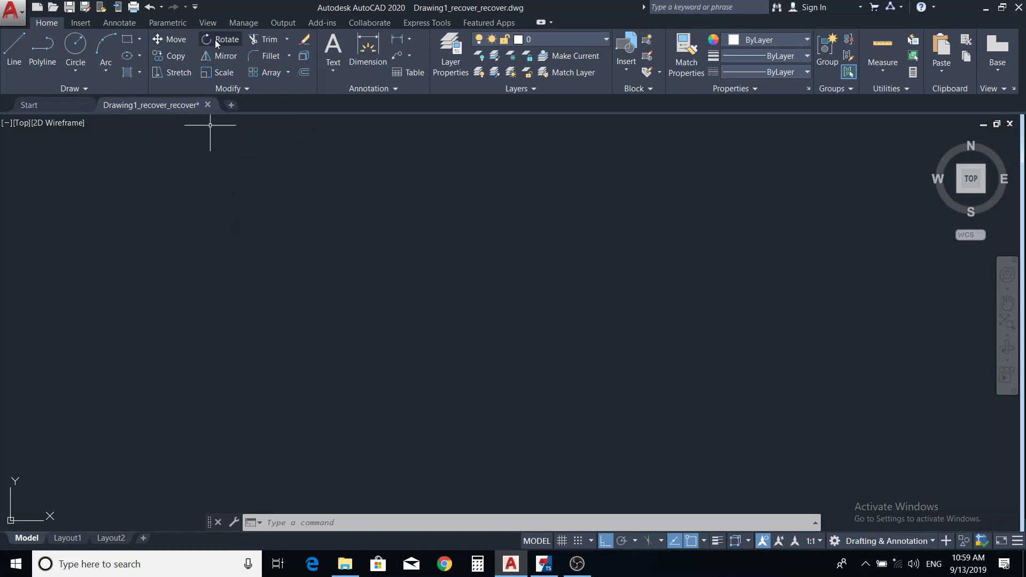
{"action": "left_click", "coordinate": [195, 8]}
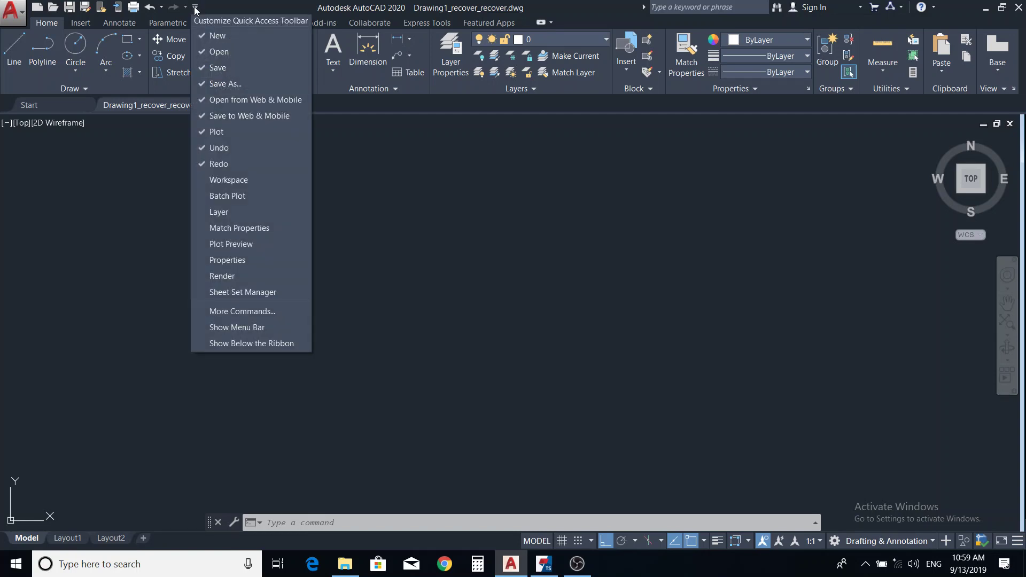
{"action": "left_click", "coordinate": [238, 181]}
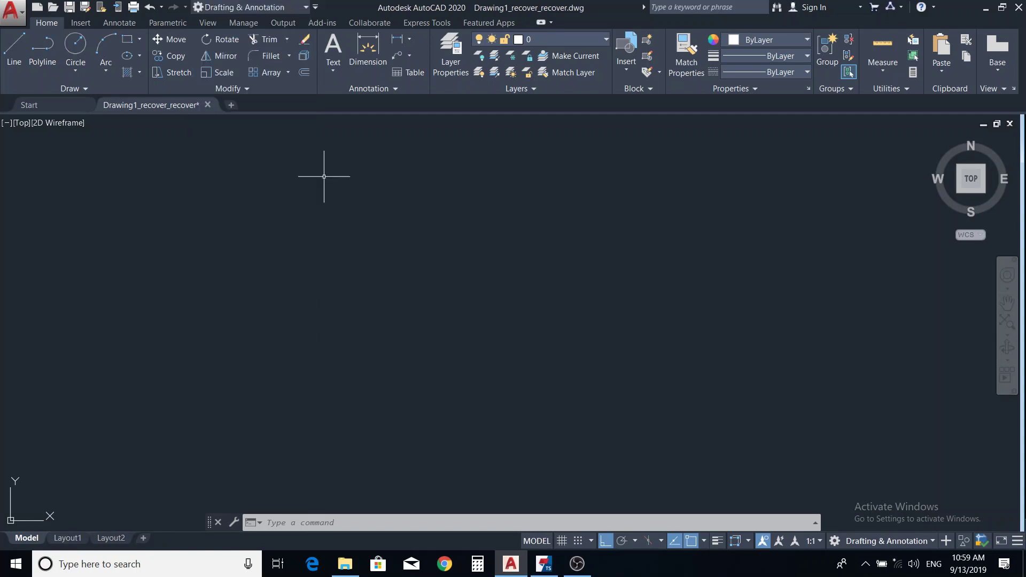
{"action": "left_click", "coordinate": [306, 7]}
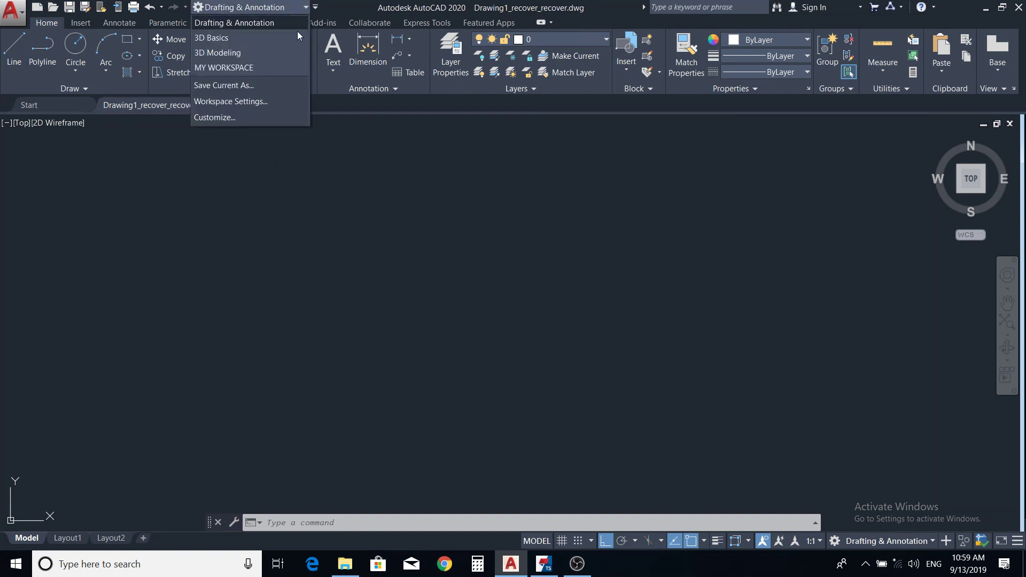
{"action": "left_click", "coordinate": [369, 241]}
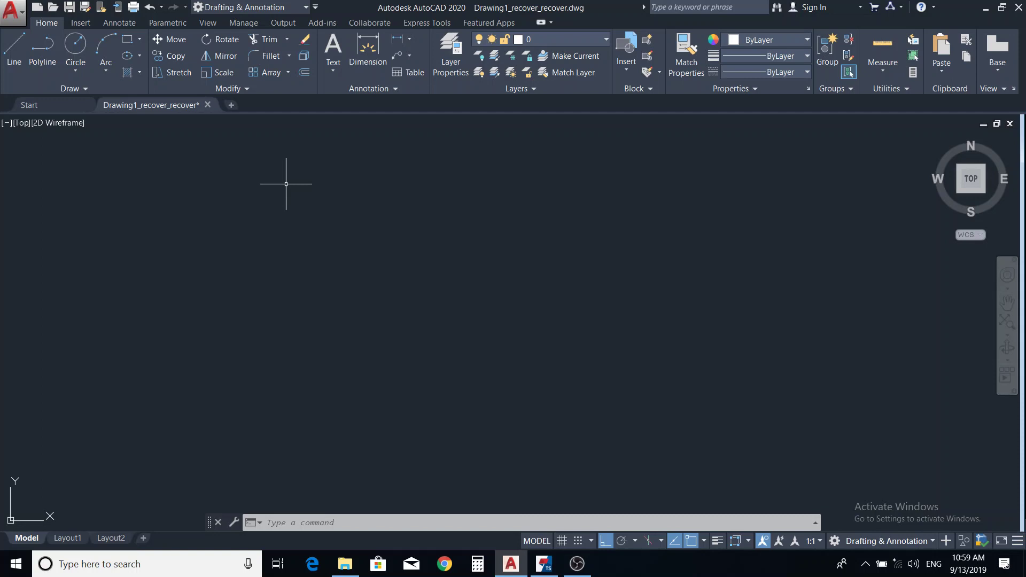
{"action": "left_click", "coordinate": [306, 9]}
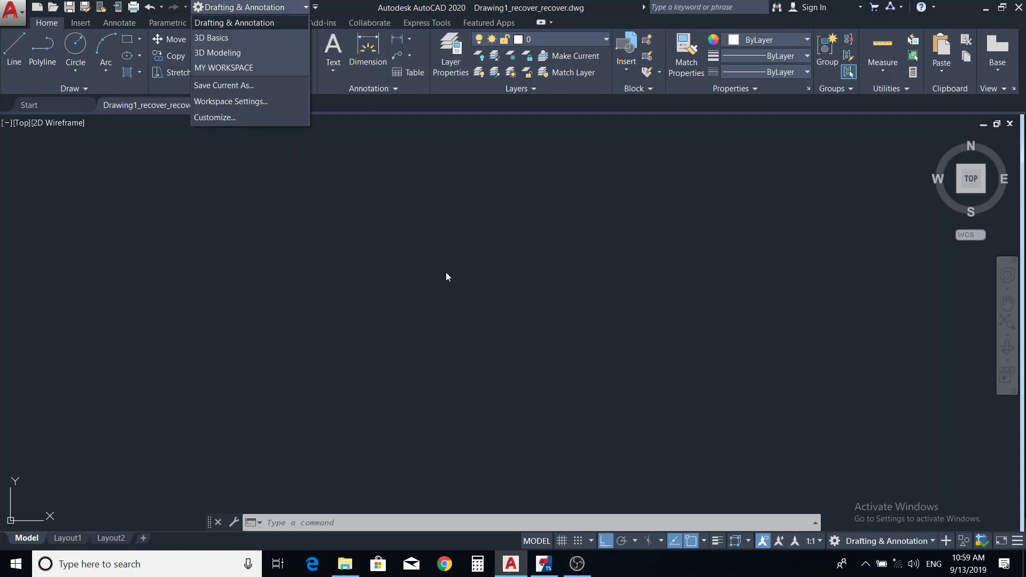
{"action": "left_click", "coordinate": [600, 352]}
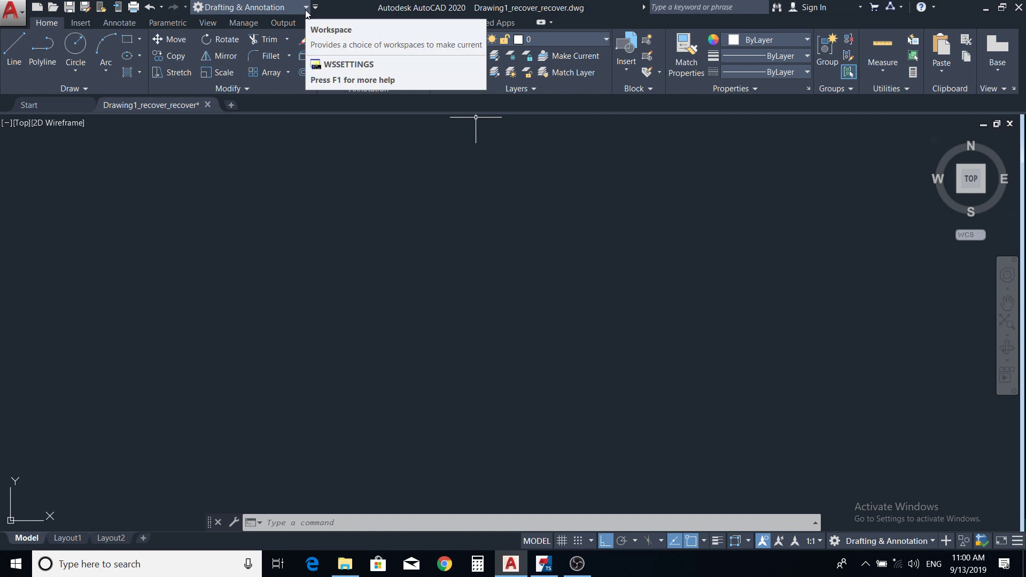
Step: Uncheck the Groups, Utilities, Clipboard and View panels under the ribbon's Show Panels menu
{"action": "right_click", "coordinate": [833, 84]}
{"action": "mouse_move", "coordinate": [859, 108]}
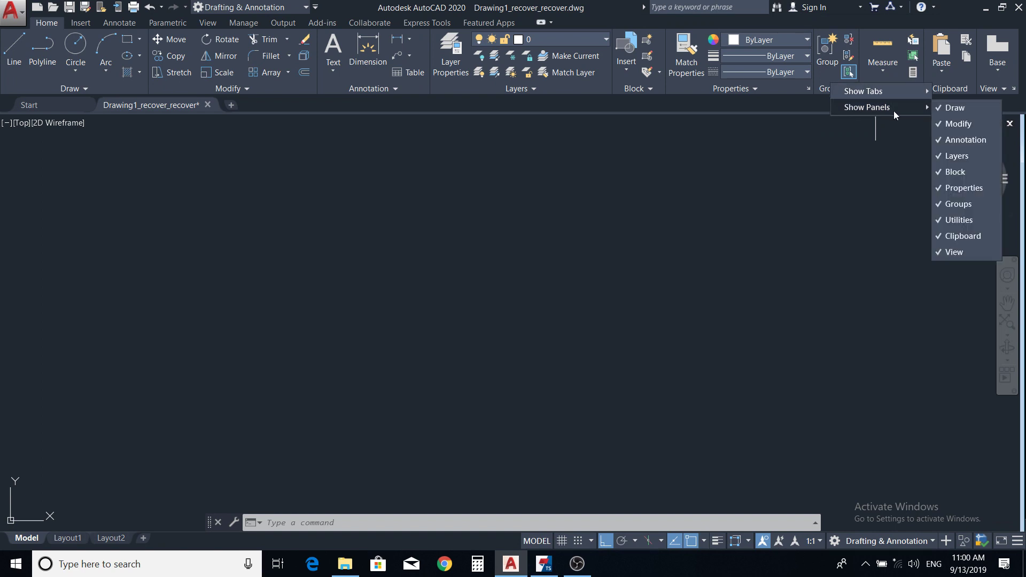
{"action": "left_click", "coordinate": [954, 204]}
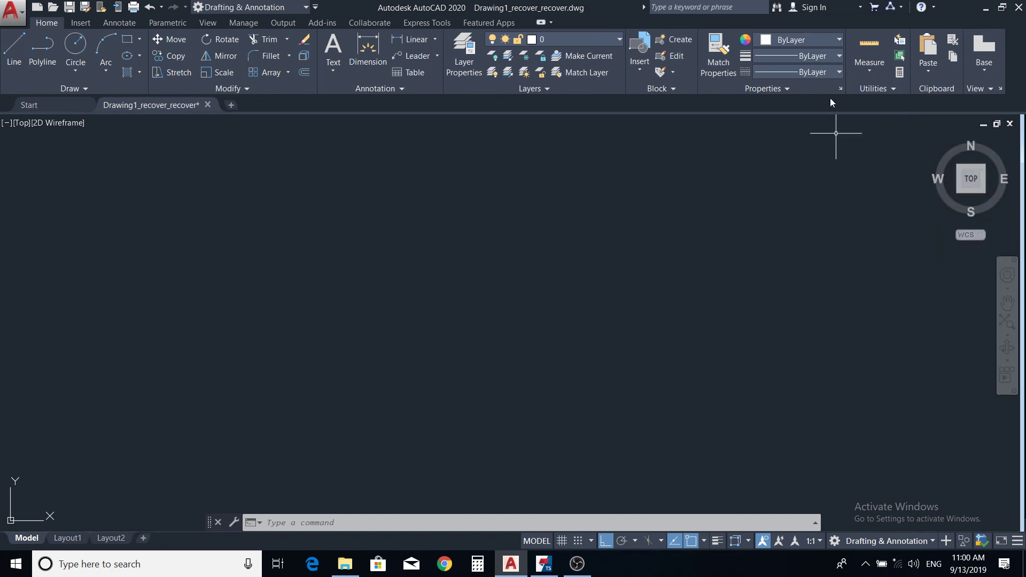
{"action": "right_click", "coordinate": [865, 89]}
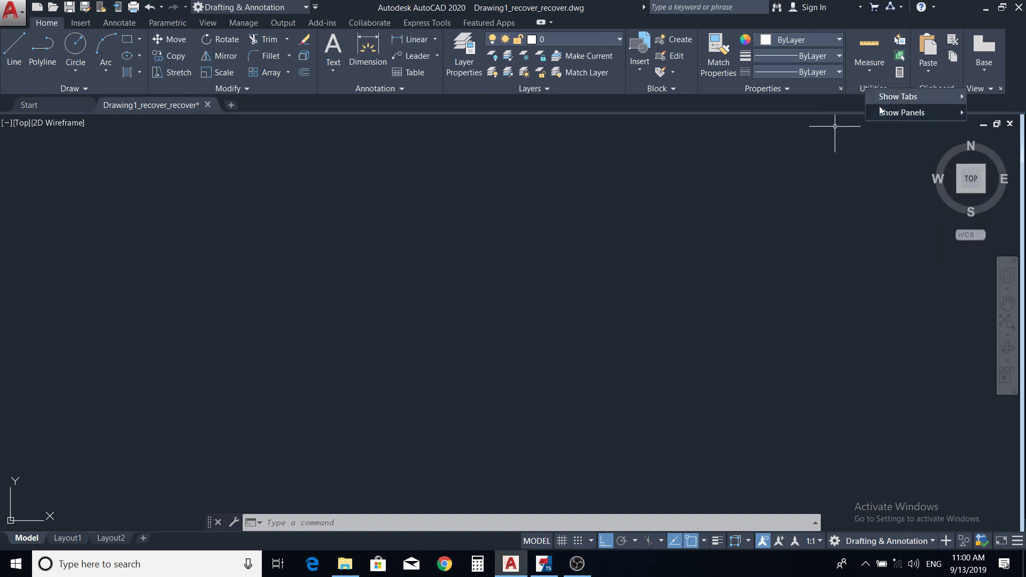
{"action": "mouse_move", "coordinate": [912, 114]}
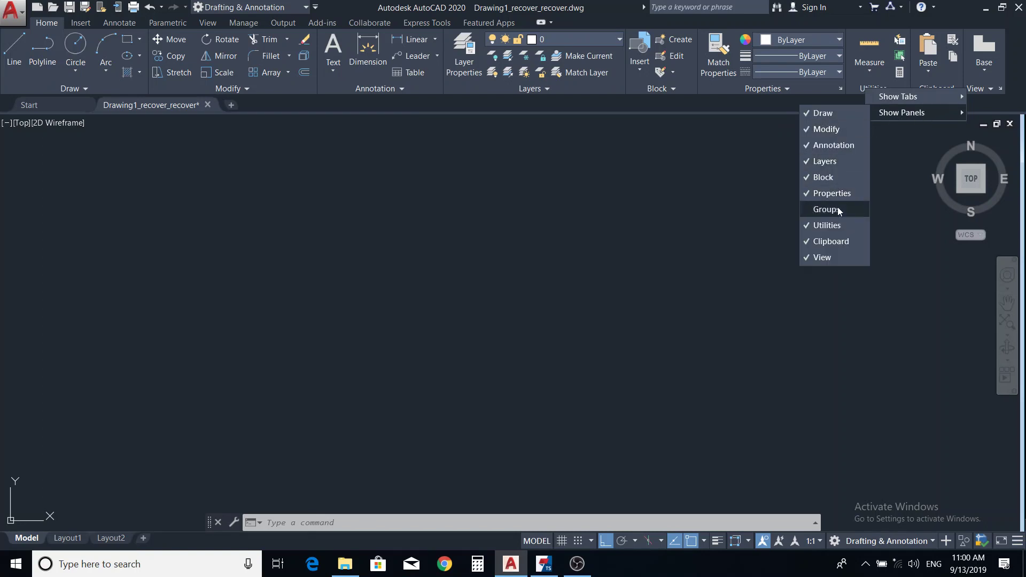
{"action": "left_click", "coordinate": [845, 226]}
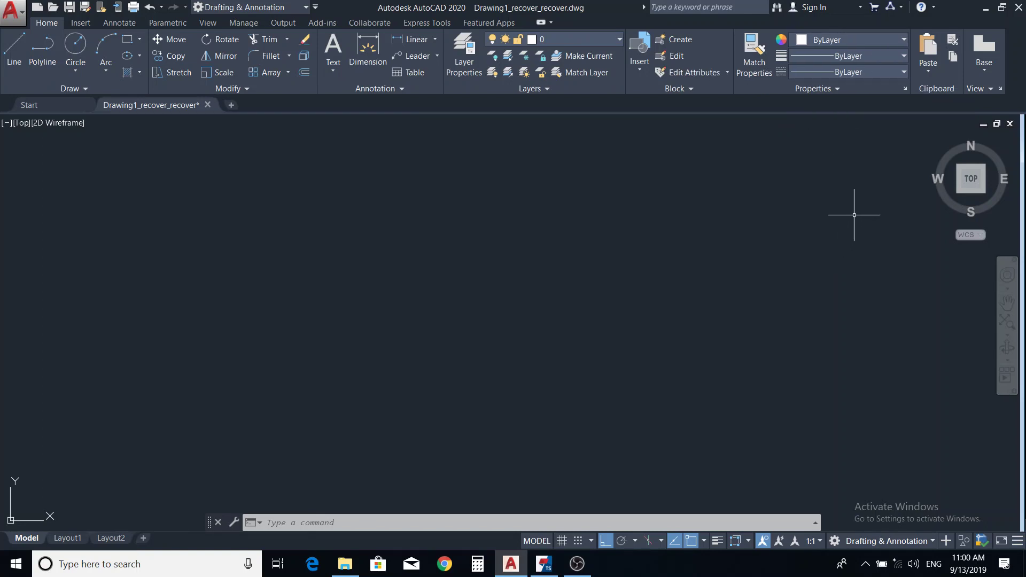
{"action": "right_click", "coordinate": [942, 91]}
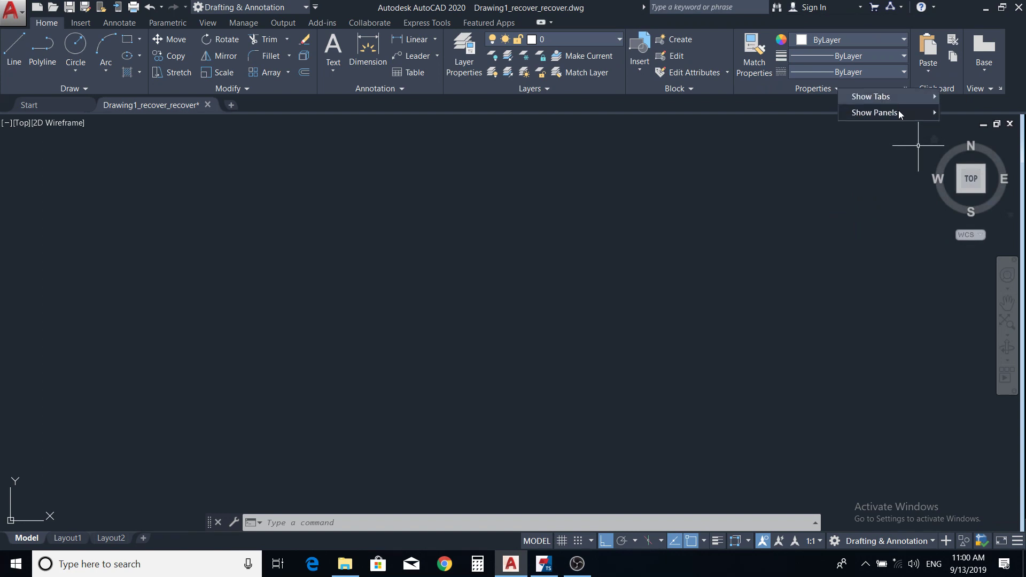
{"action": "mouse_move", "coordinate": [931, 112]}
{"action": "left_click", "coordinate": [958, 242]}
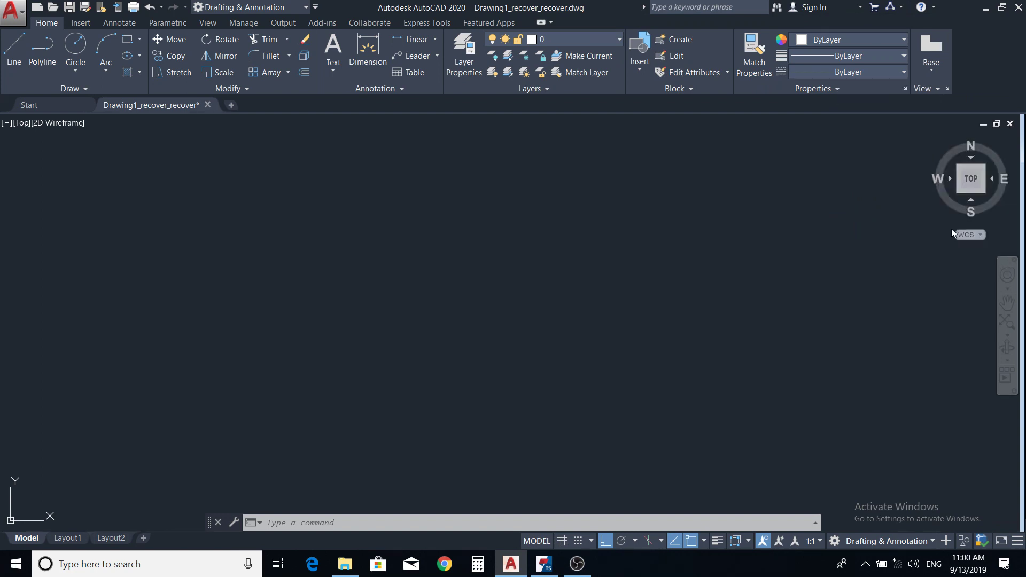
{"action": "right_click", "coordinate": [927, 89]}
{"action": "mouse_move", "coordinate": [884, 108]}
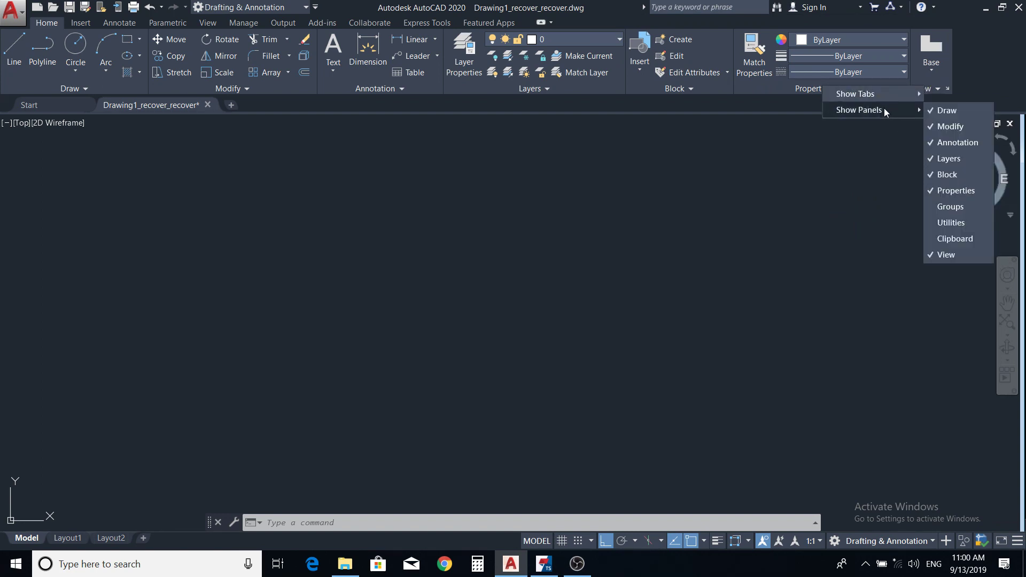
{"action": "left_click", "coordinate": [934, 255]}
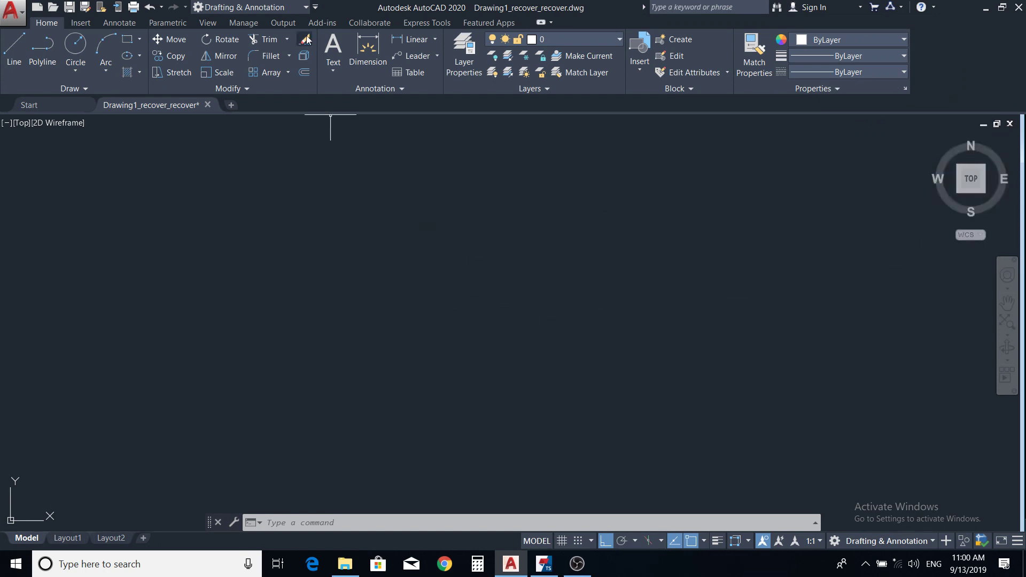
Step: Save the customised ribbon as a new workspace named MY WORKSPACE2
{"action": "left_click", "coordinate": [306, 8]}
{"action": "left_click", "coordinate": [254, 87]}
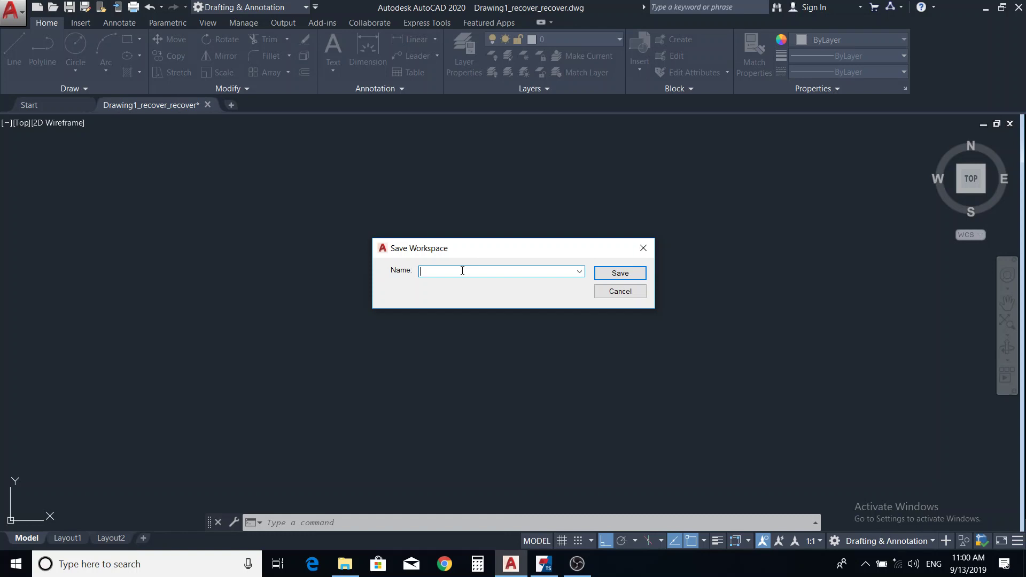
{"action": "type", "text": "MY WORKSPACE2"}
{"action": "left_click", "coordinate": [620, 274]}
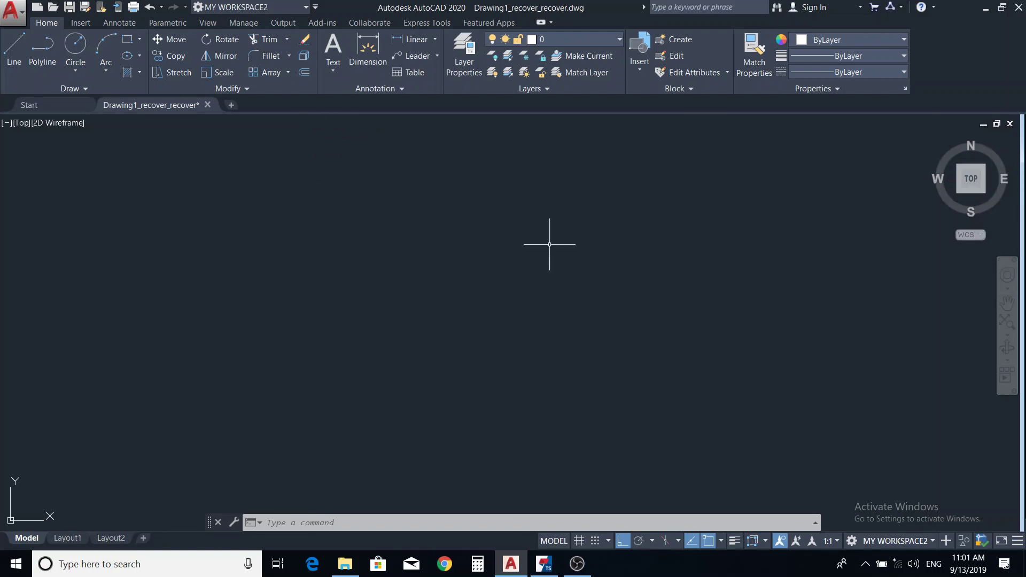
Step: Switch to Drafting & Annotation, then back to MY WORKSPACE2
{"action": "left_click", "coordinate": [306, 7]}
{"action": "left_click", "coordinate": [287, 22]}
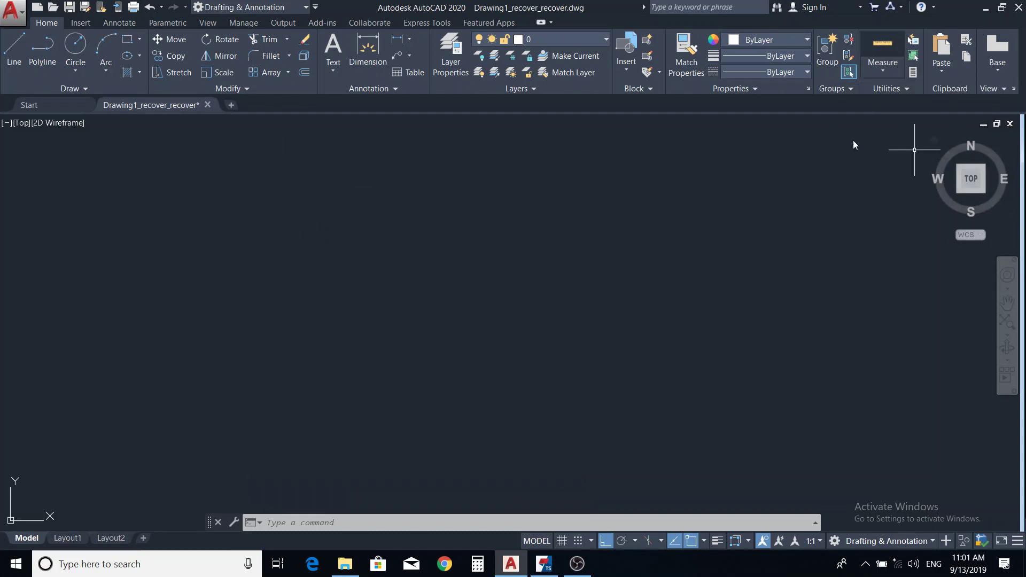
{"action": "left_click", "coordinate": [307, 7]}
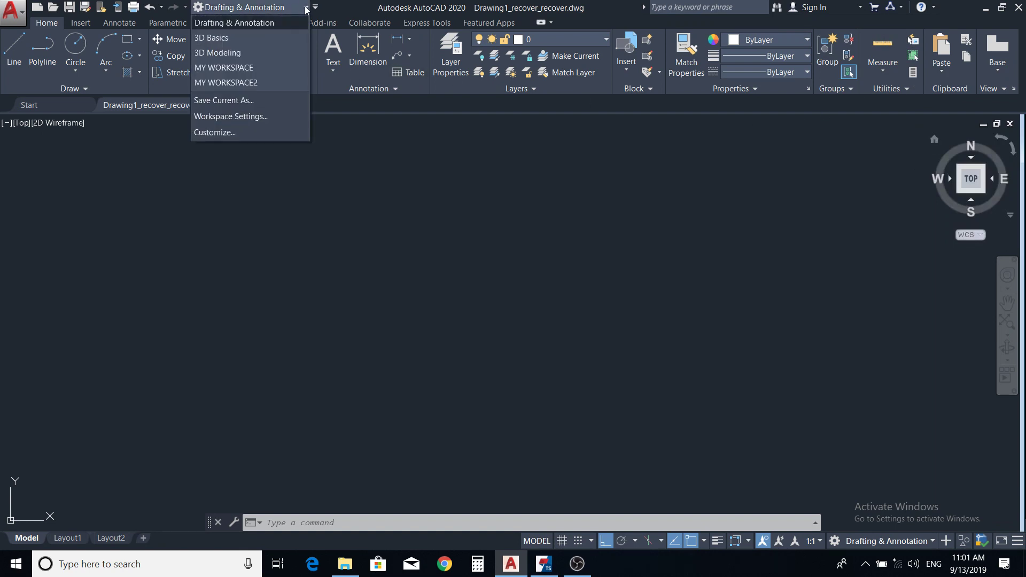
{"action": "left_click", "coordinate": [272, 81]}
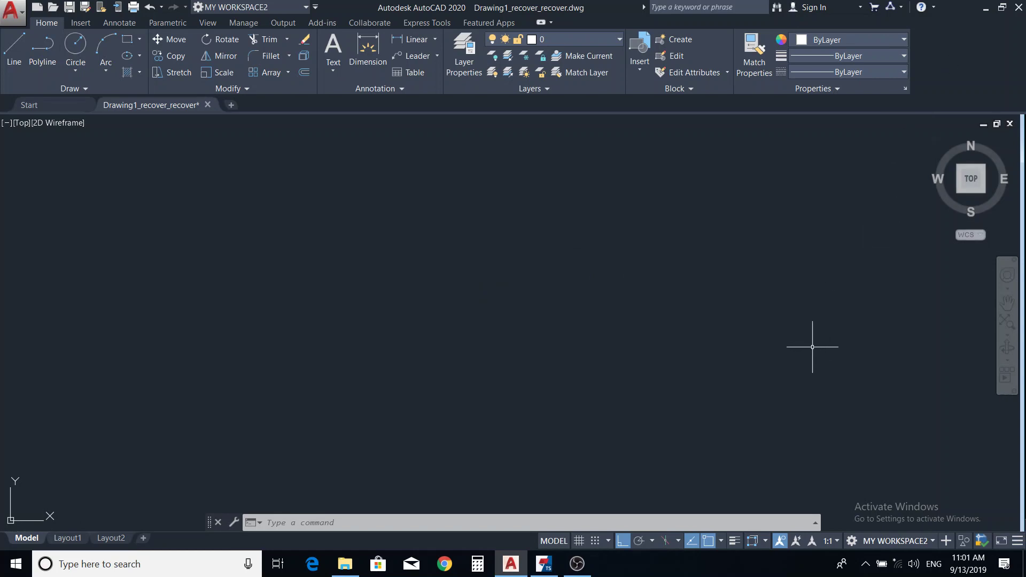
Step: Turn off Display Workspace Label in the status bar workspace switching menu
{"action": "left_click", "coordinate": [933, 540]}
{"action": "left_click", "coordinate": [891, 524]}
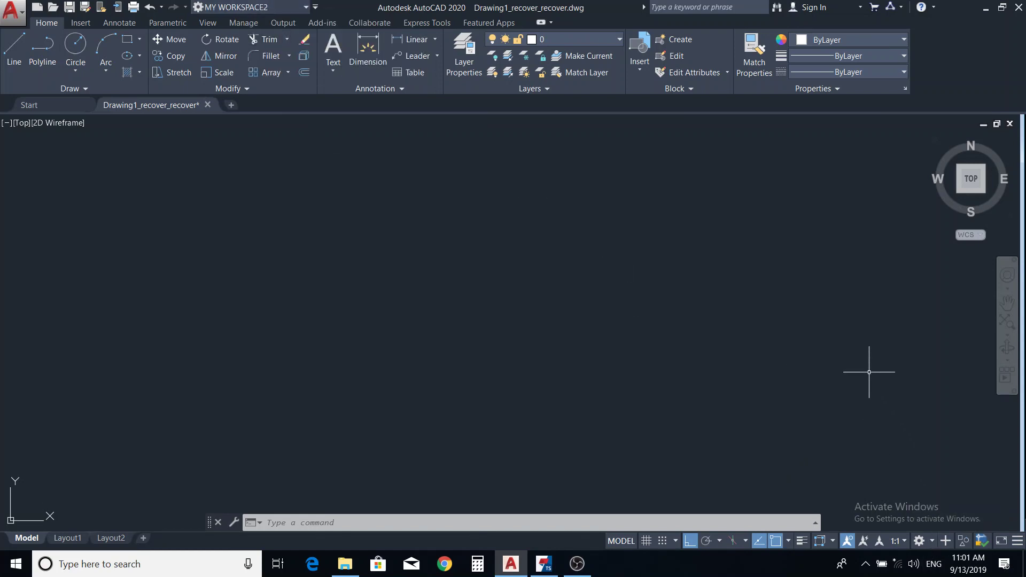
{"action": "left_click", "coordinate": [932, 542]}
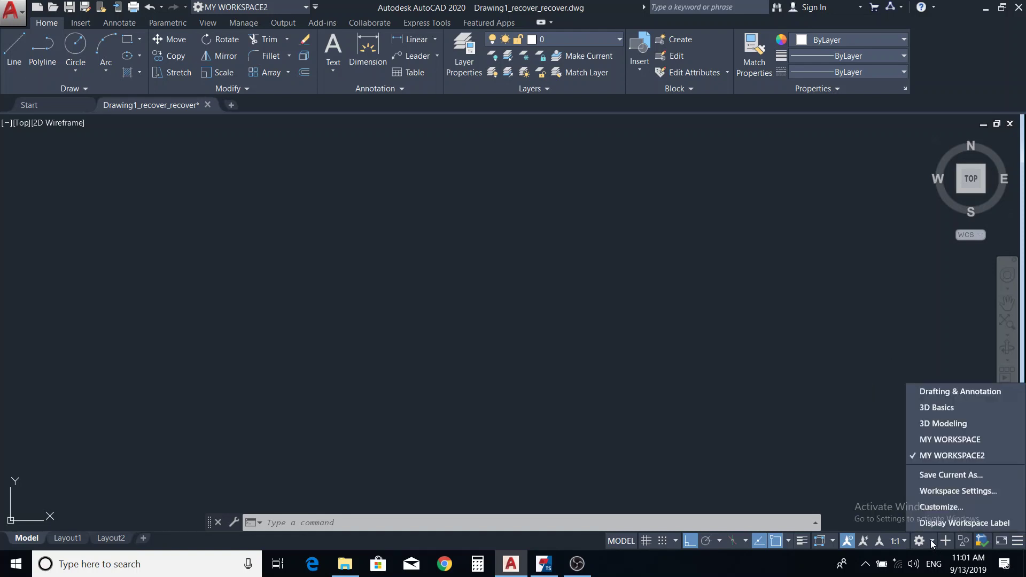
Step: Turn Display Workspace Label back on, then choose 3D Modeling from the status bar menu
{"action": "left_click", "coordinate": [945, 521]}
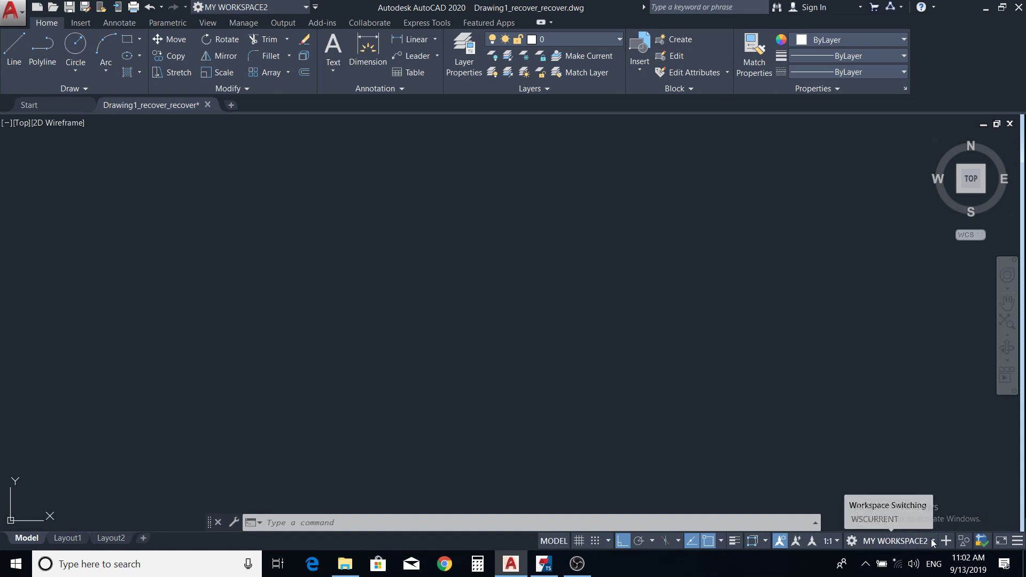
{"action": "left_click", "coordinate": [929, 541]}
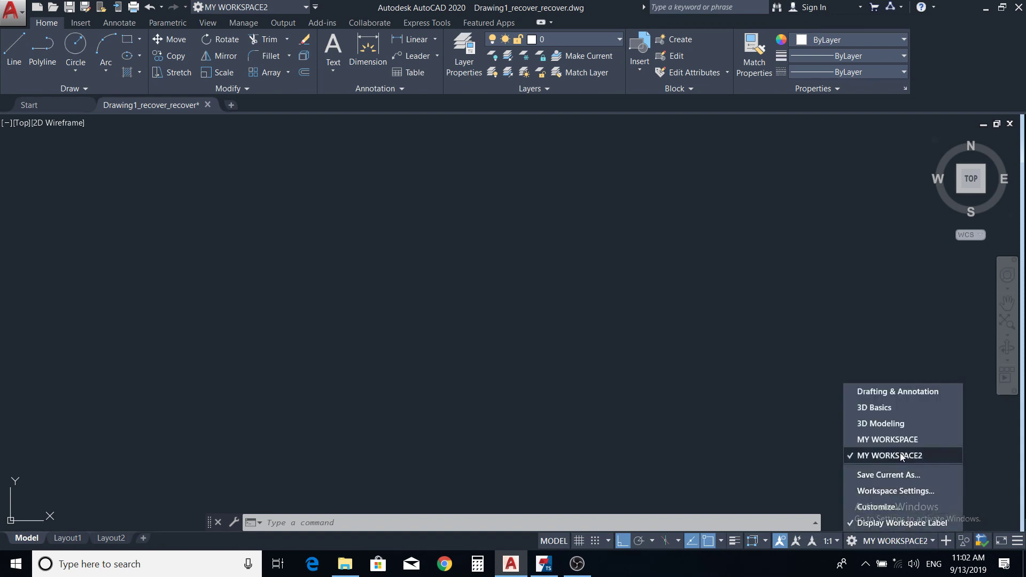
{"action": "left_click", "coordinate": [900, 424]}
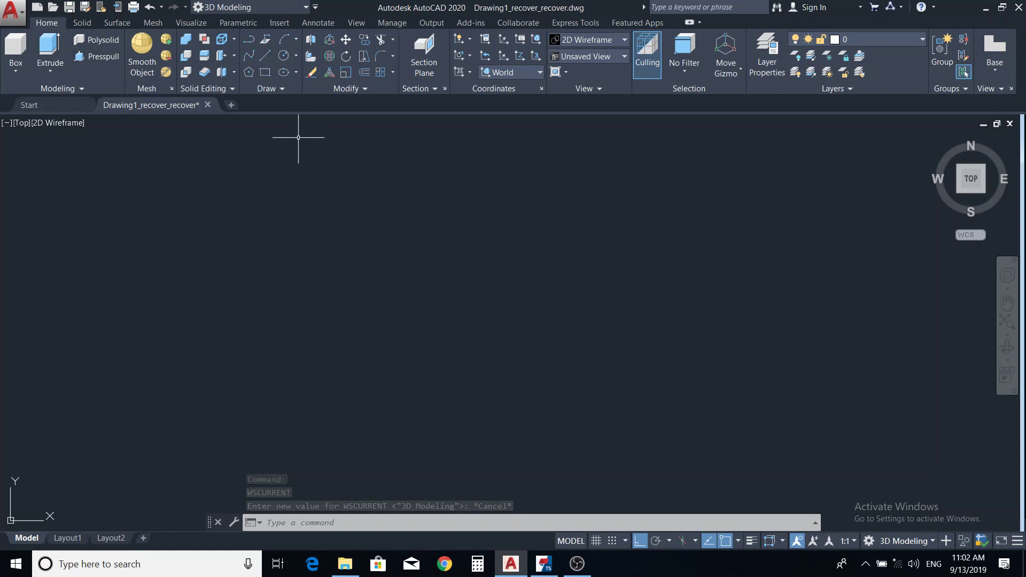
{"action": "left_click", "coordinate": [934, 542]}
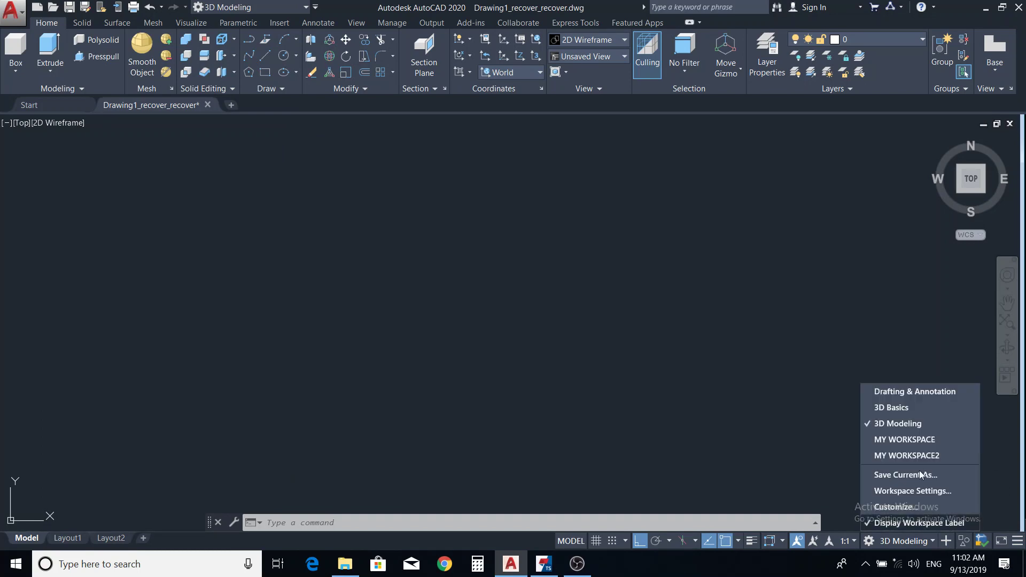
{"action": "left_click", "coordinate": [730, 403]}
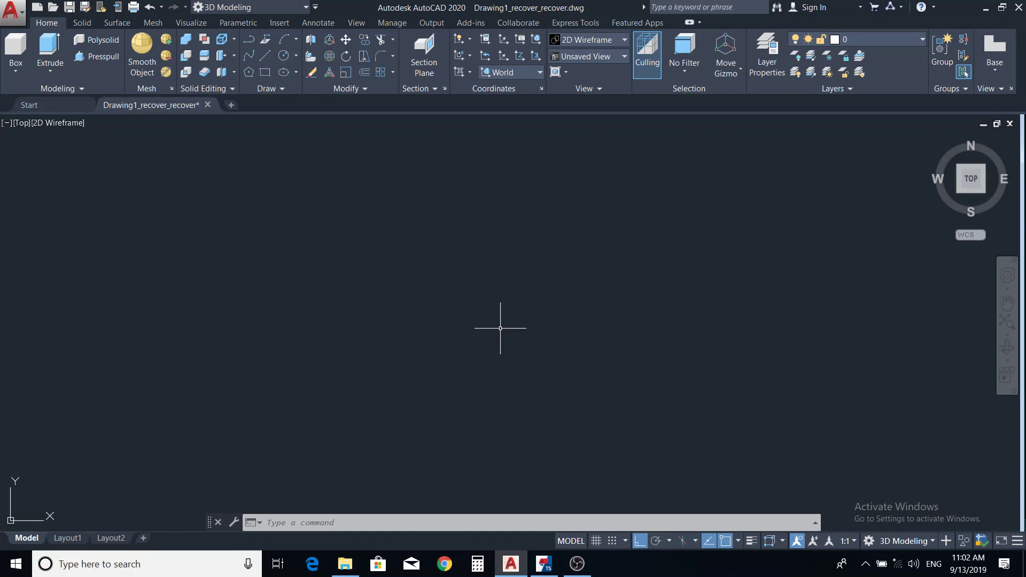
{"action": "left_click", "coordinate": [299, 7]}
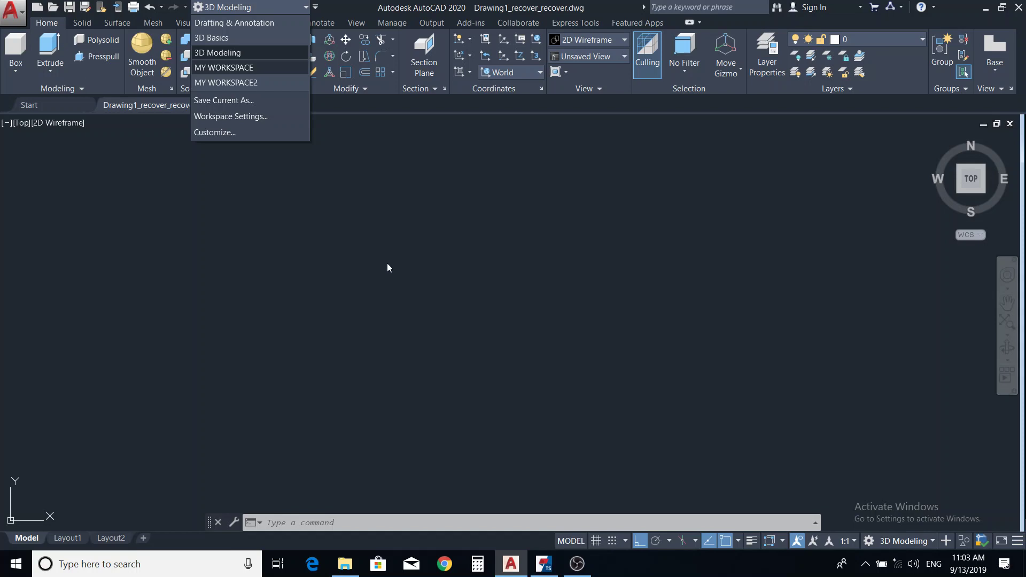
{"action": "left_click", "coordinate": [387, 264]}
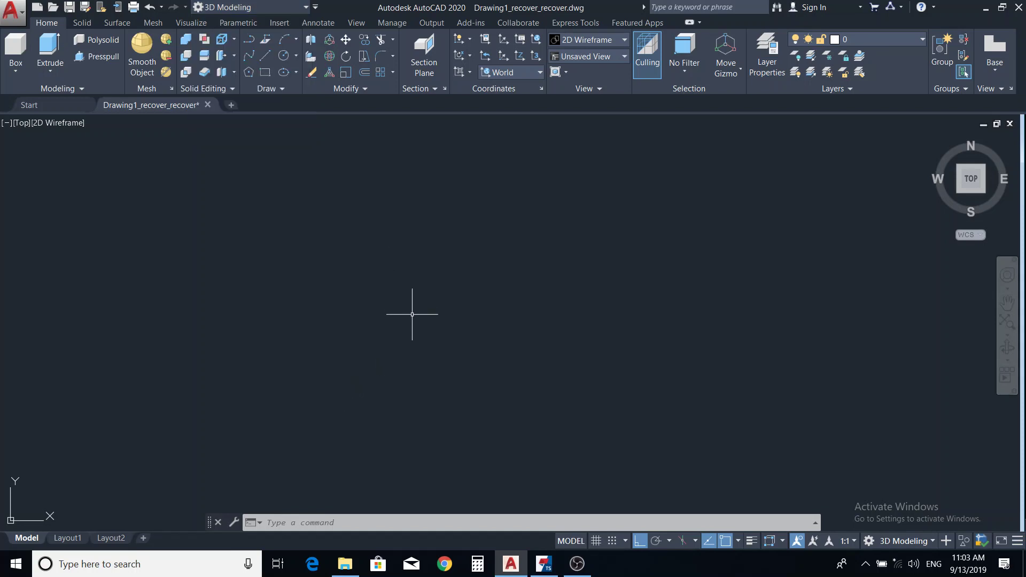
Step: Start single-line text with DT, picking a start point and default height and rotation
{"action": "type", "text": "DT"}
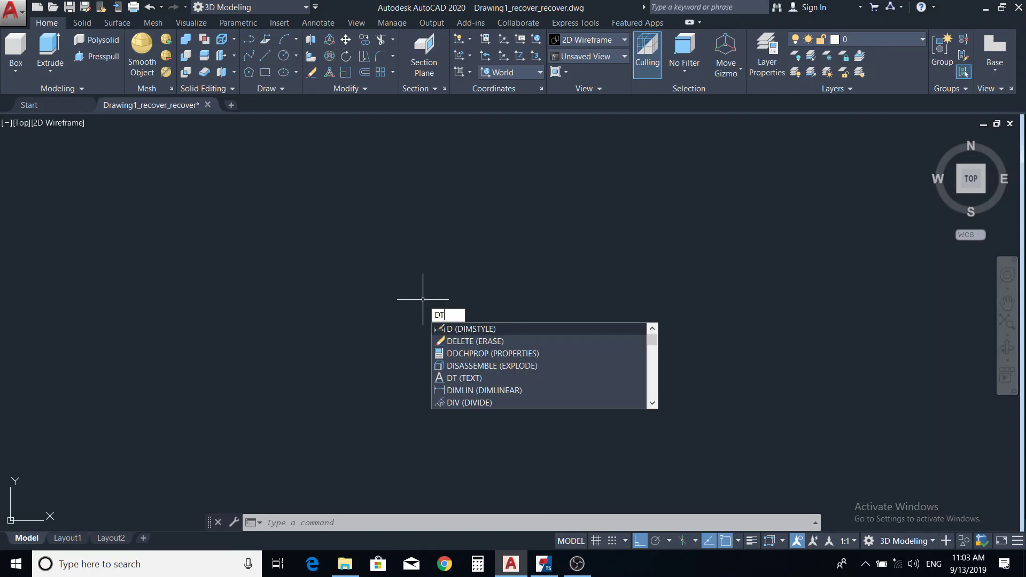
{"action": "key", "text": "Return"}
{"action": "left_click", "coordinate": [469, 206]}
{"action": "key", "text": "Return"}
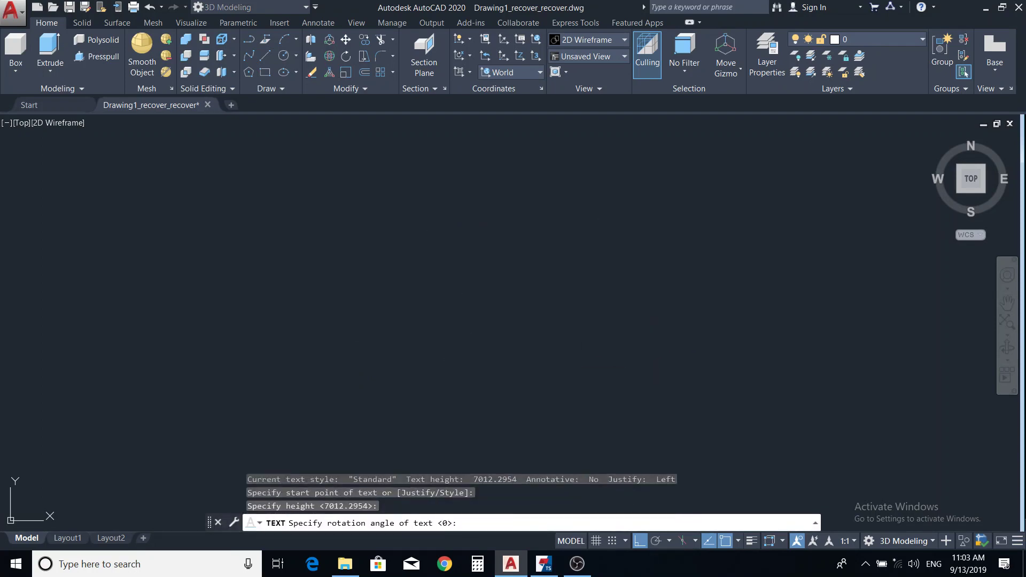
{"action": "key", "text": "Return"}
Step: Type the contact's e-mail address as the text line and finish the command
{"action": "type", "text": "G"}
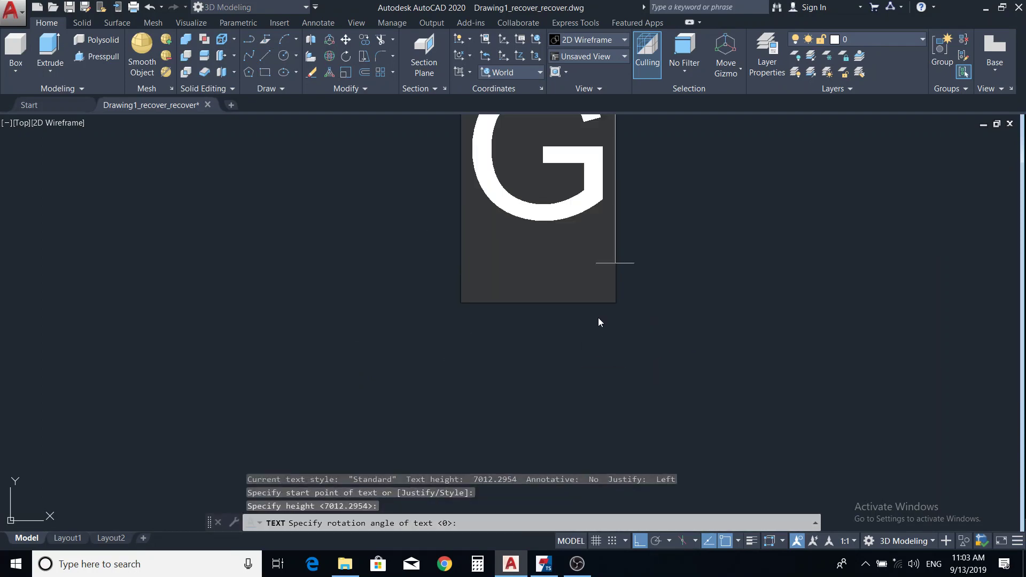
{"action": "key", "text": "BackSpace"}
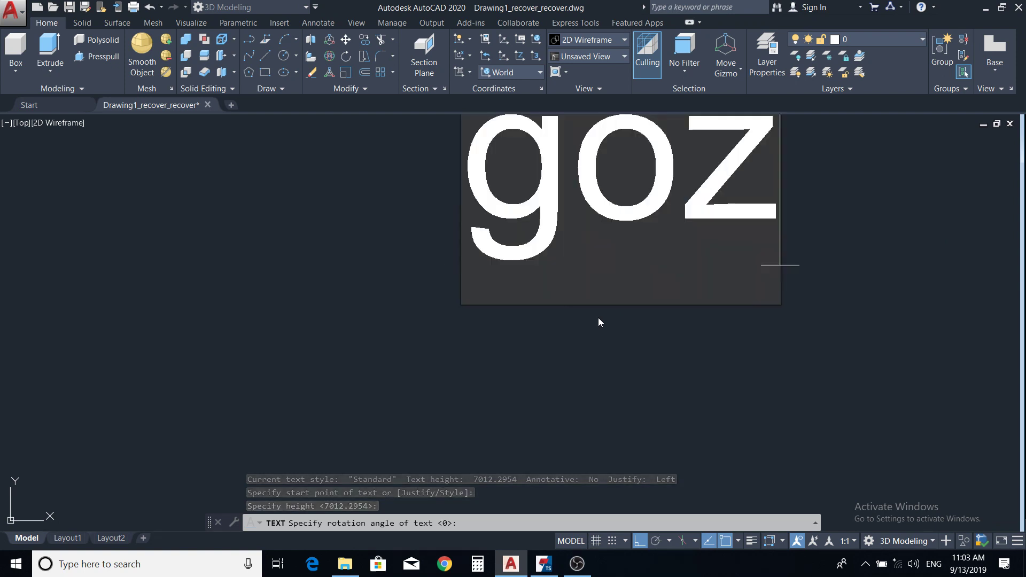
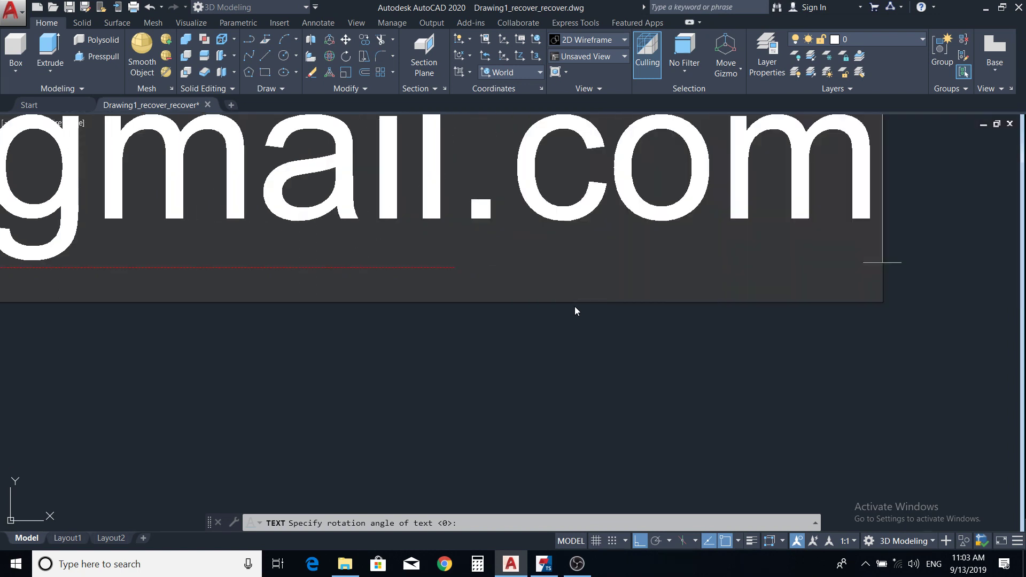
{"action": "scroll", "coordinate": [589, 347], "scroll_direction": "down", "scroll_amount": 4}
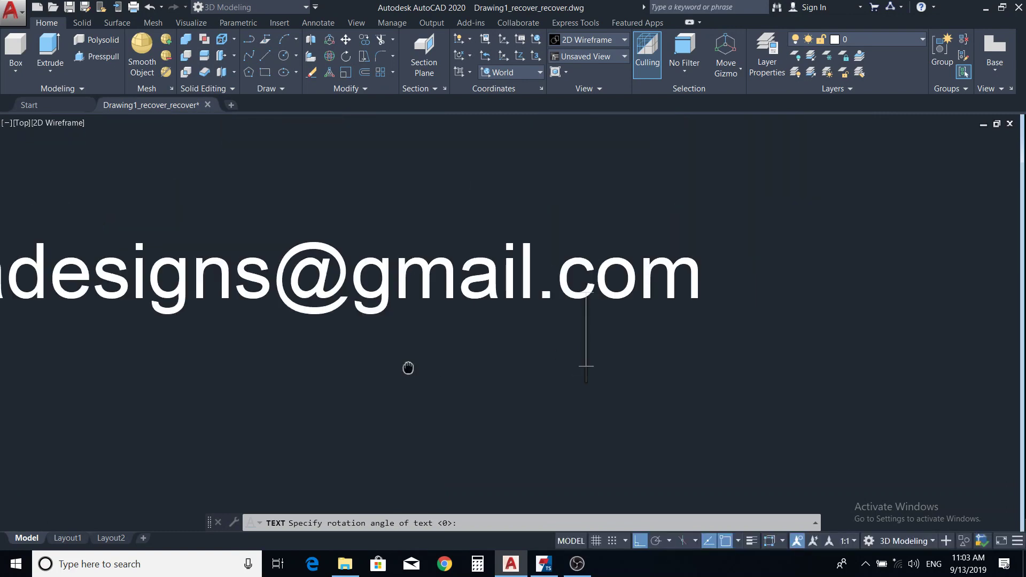
{"action": "middle_click_drag", "start_coordinate": [408, 368], "coordinate": [583, 385]}
{"action": "scroll", "coordinate": [521, 380], "scroll_direction": "up", "scroll_amount": 2}
{"action": "scroll", "coordinate": [628, 389], "scroll_direction": "down", "scroll_amount": 4}
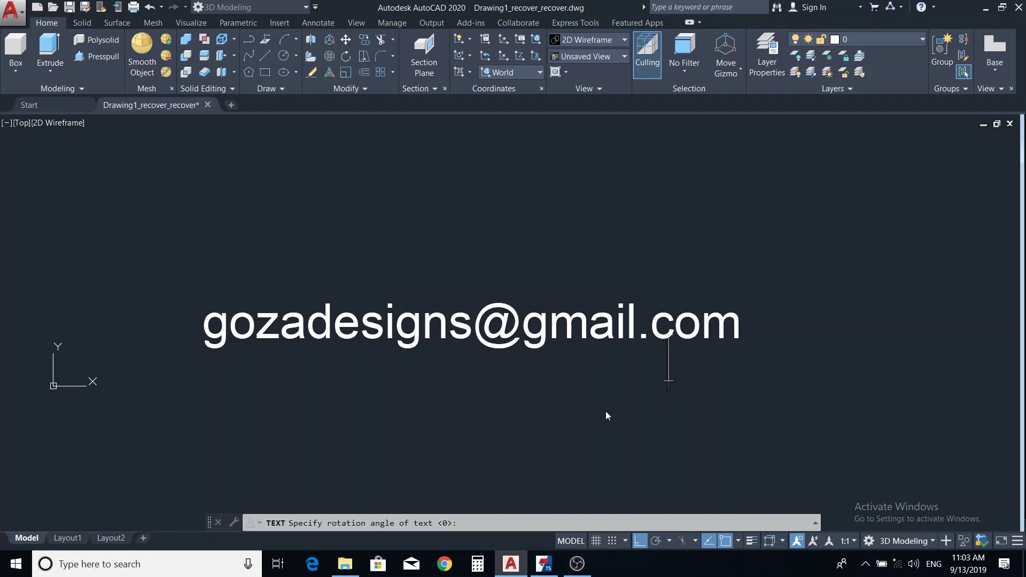
{"action": "left_click", "coordinate": [576, 394]}
{"action": "key", "text": "Escape"}
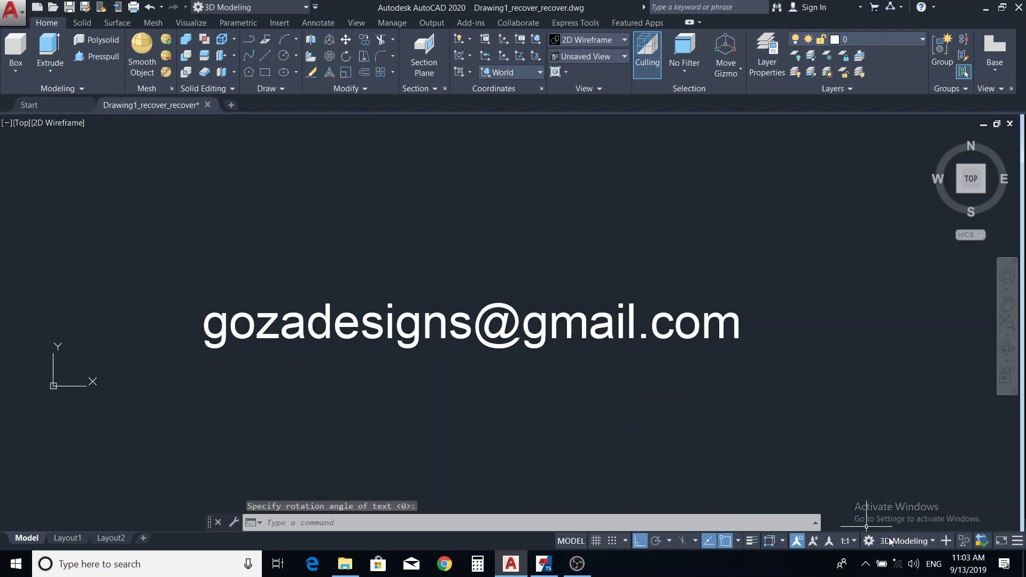